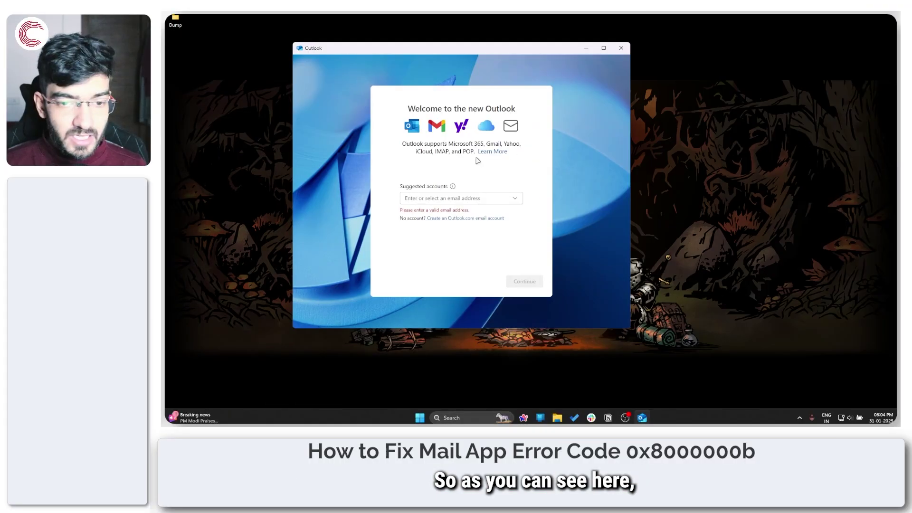
- Fill in the suggested Gmail address in Outlook and accept the sync permissions
{"action": "left_click_drag", "start_coordinate": [440, 52], "coordinate": [469, 52]}
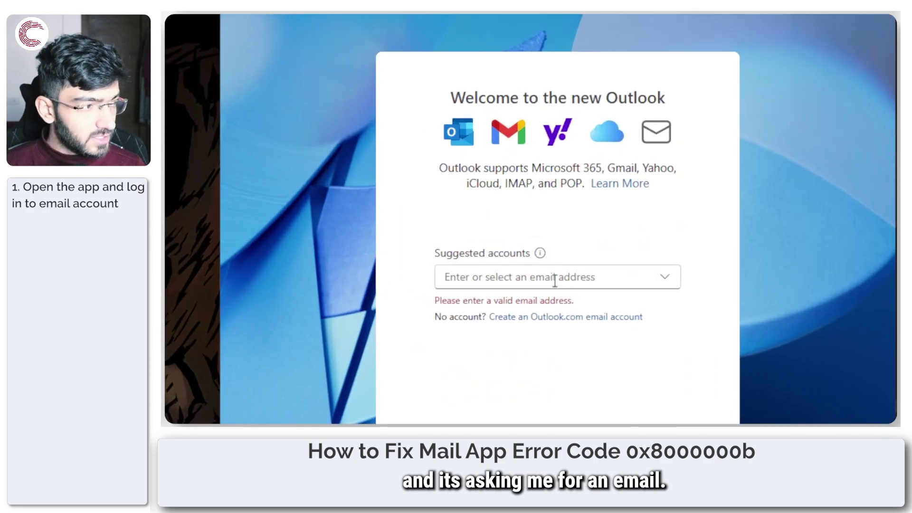
{"action": "left_click", "coordinate": [490, 197]}
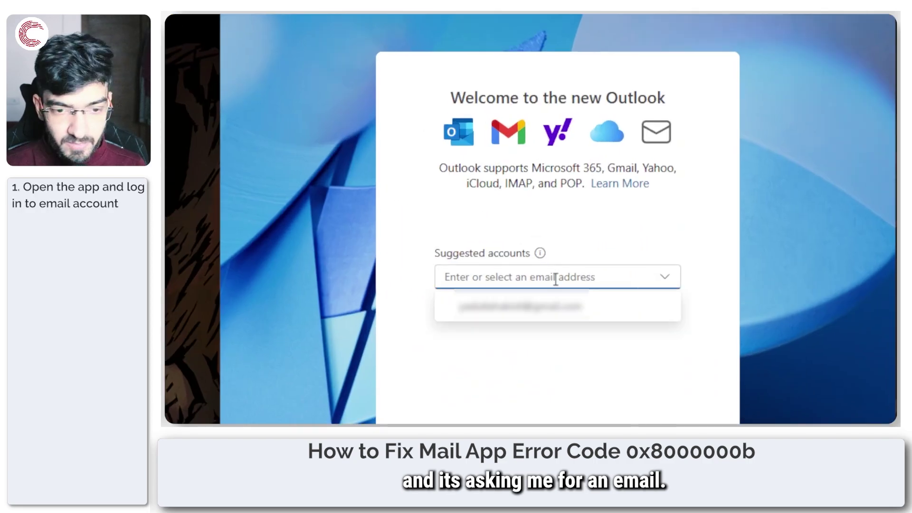
{"action": "left_click", "coordinate": [570, 311]}
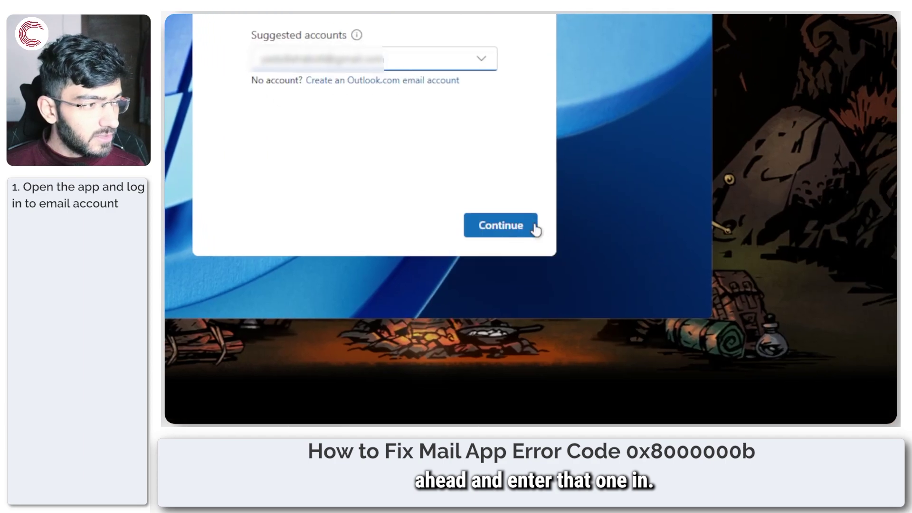
{"action": "left_click", "coordinate": [527, 226]}
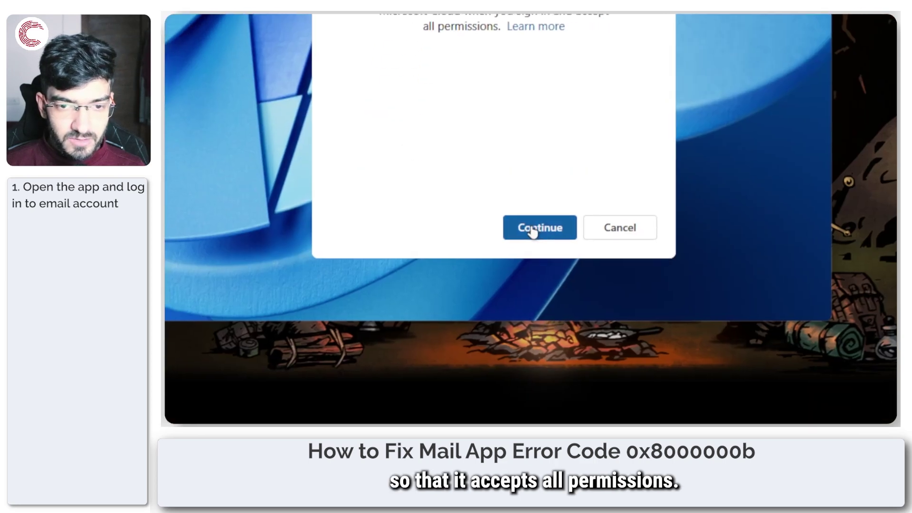
{"action": "left_click", "coordinate": [532, 231]}
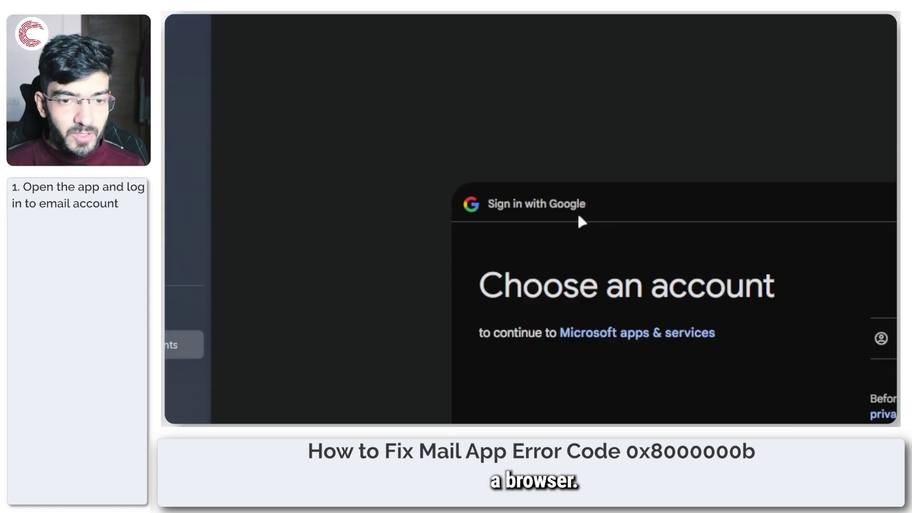
- Choose the Google account, allow Microsoft apps & services access, and return to Outlook (new)
{"action": "left_click", "coordinate": [538, 216]}
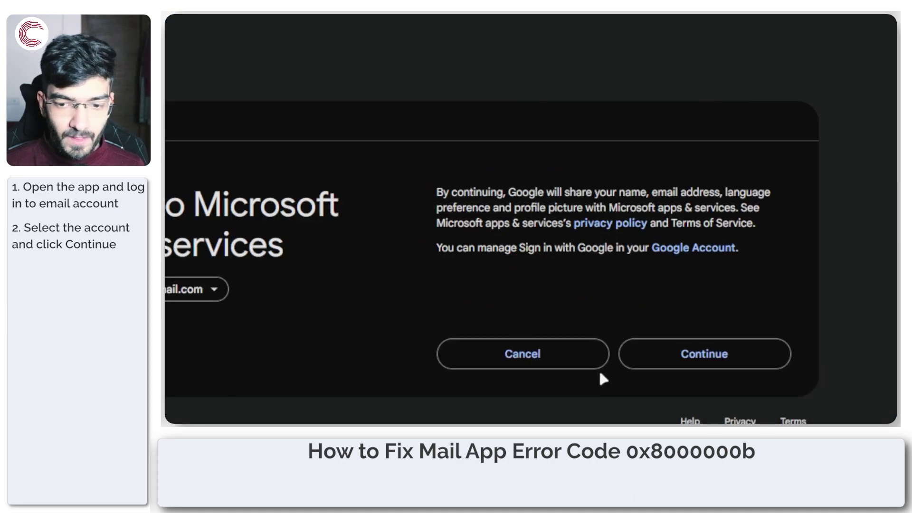
{"action": "left_click", "coordinate": [688, 362]}
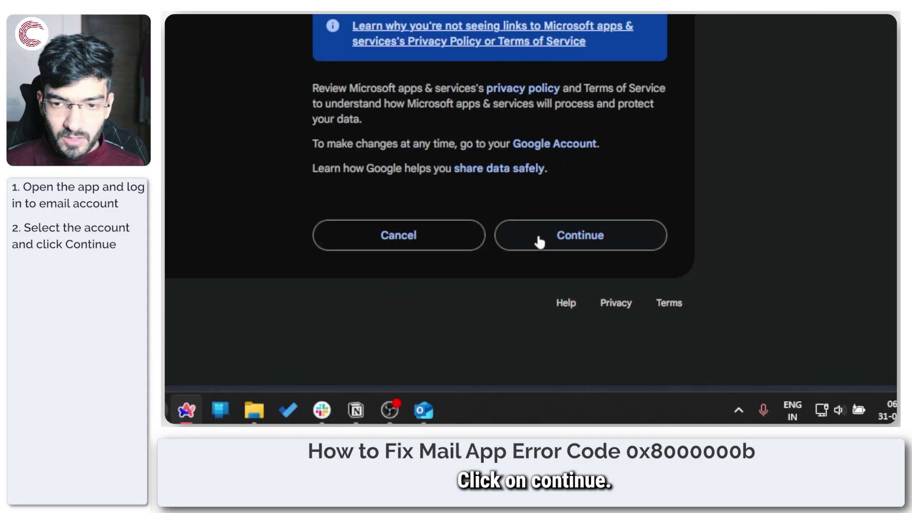
{"action": "left_click", "coordinate": [538, 238]}
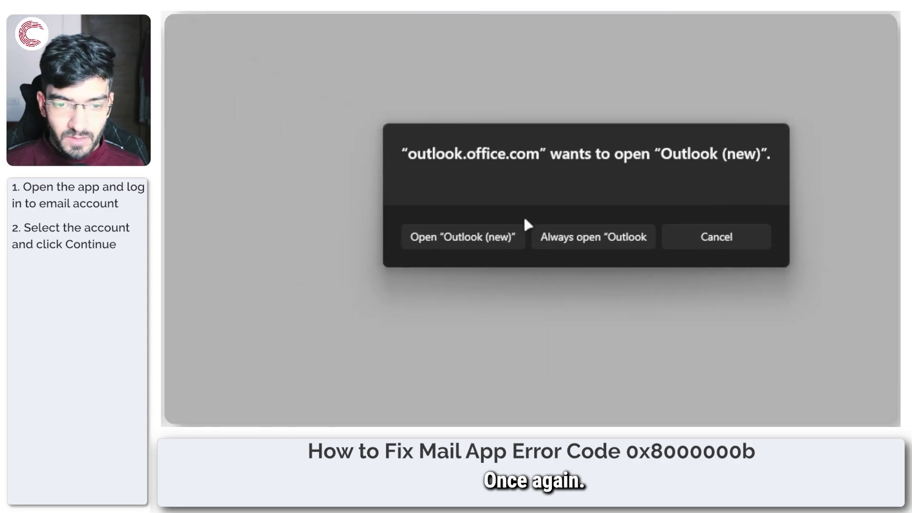
{"action": "left_click", "coordinate": [508, 241]}
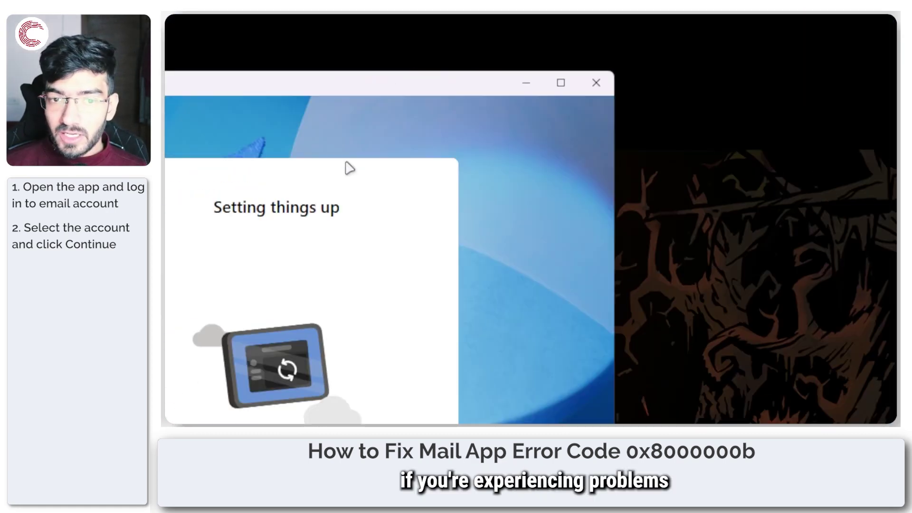
- Choose 'No, don't send optional data' and accept the privacy and connected experiences notices
{"action": "key", "text": "super"}
{"action": "type", "text": "mail"}
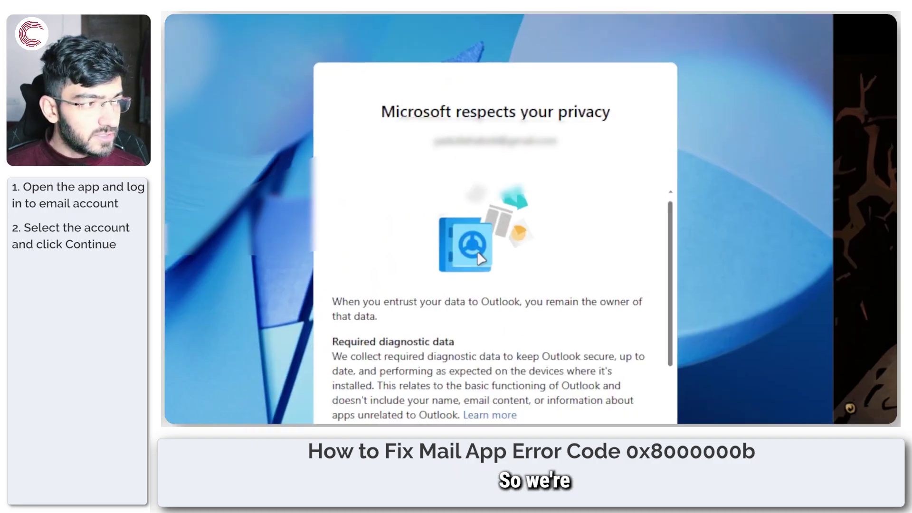
{"action": "scroll", "coordinate": [567, 324], "scroll_direction": "down", "scroll_amount": 2}
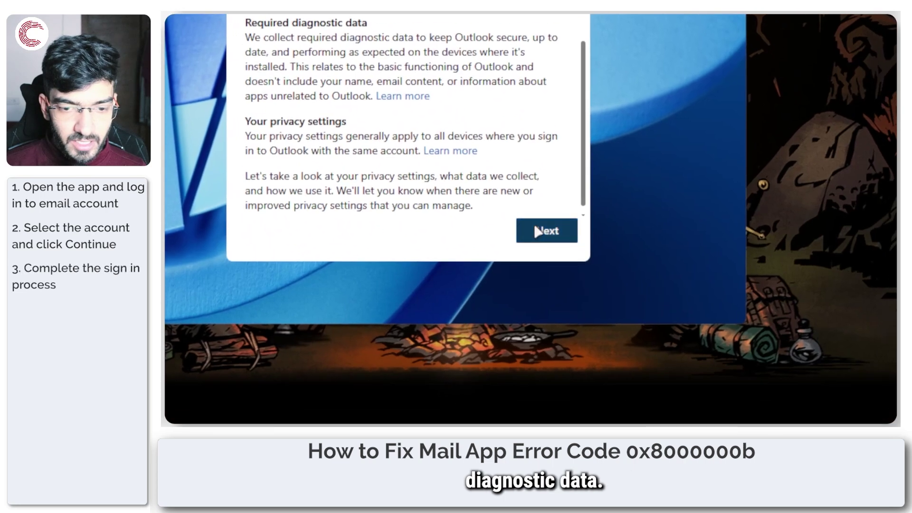
{"action": "left_click", "coordinate": [526, 230]}
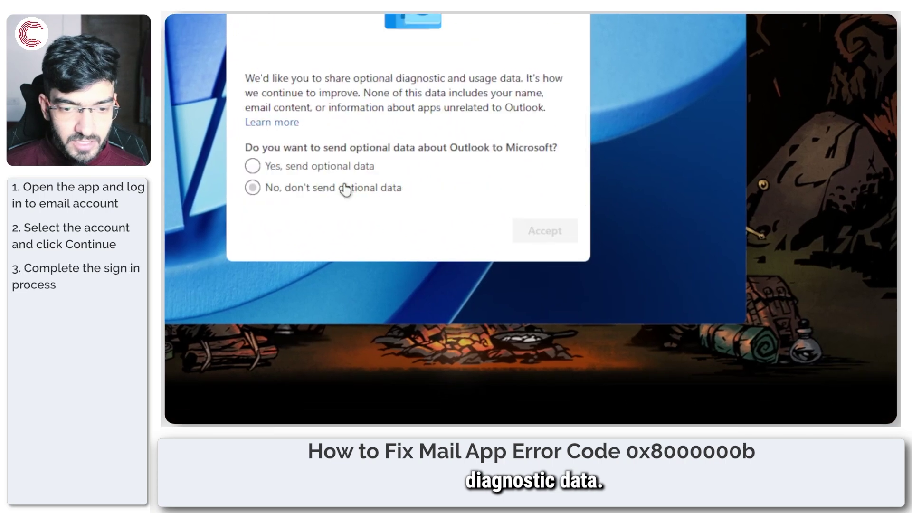
{"action": "left_click", "coordinate": [345, 189]}
{"action": "left_click", "coordinate": [526, 229]}
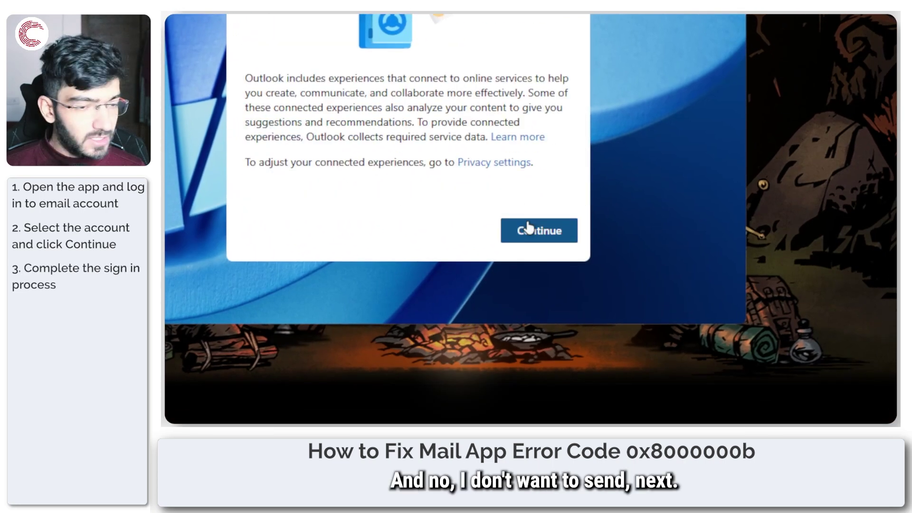
{"action": "left_click", "coordinate": [535, 232]}
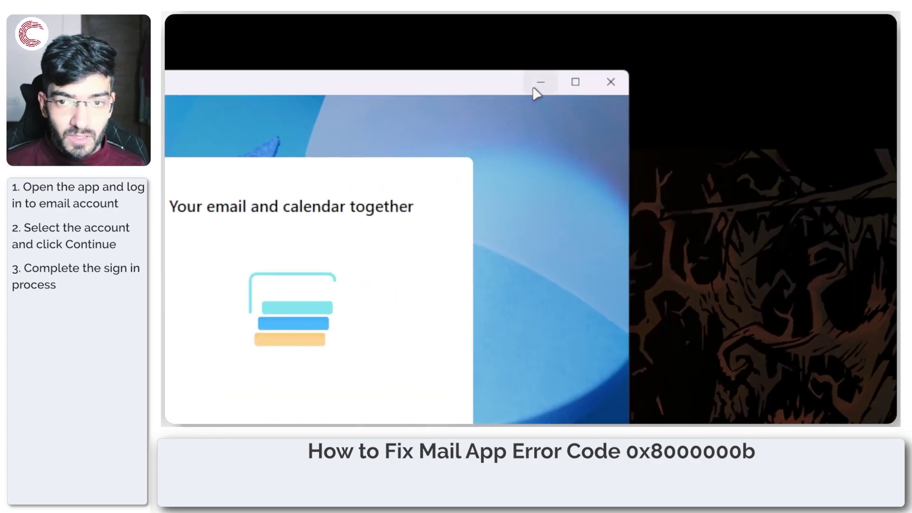
- Minimize Outlook, search the Start menu for 'microso', and launch Microsoft Store
{"action": "left_click", "coordinate": [534, 90]}
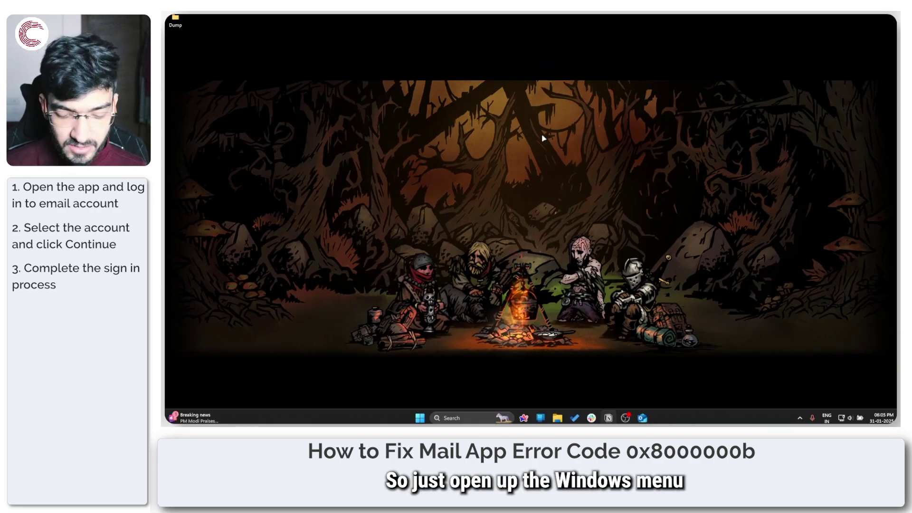
{"action": "key", "text": "super"}
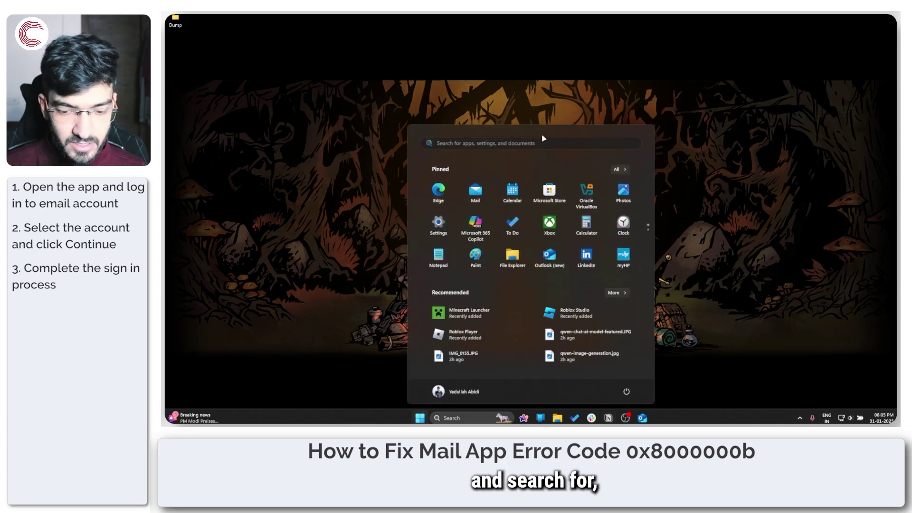
{"action": "type", "text": "m"}
{"action": "key", "text": "BackSpace"}
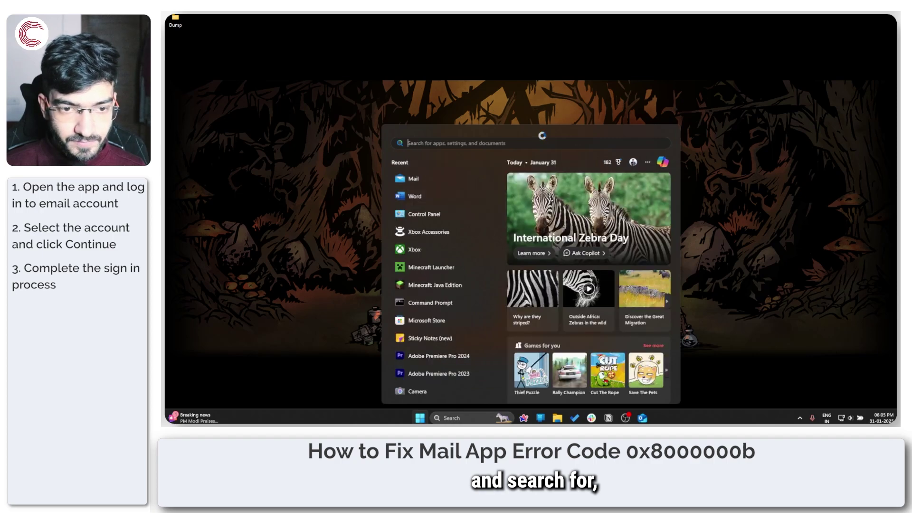
{"action": "type", "text": "microso"}
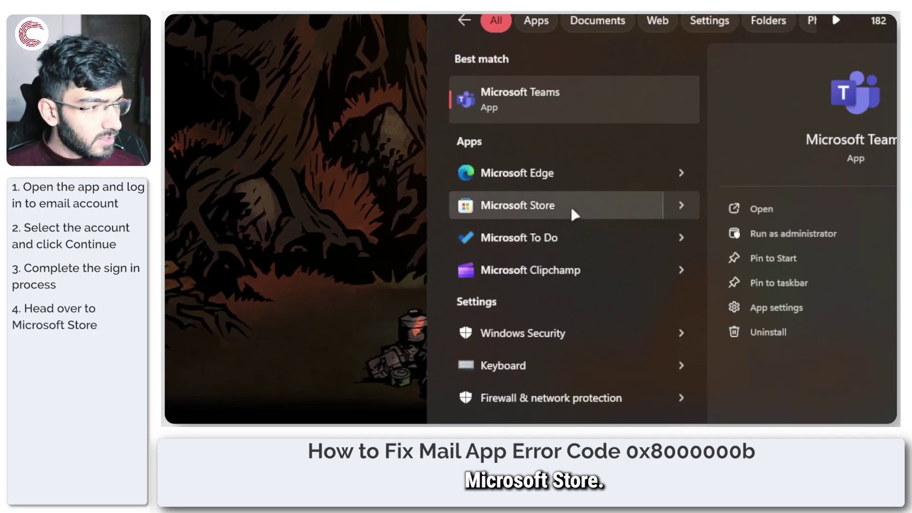
{"action": "left_click", "coordinate": [455, 255]}
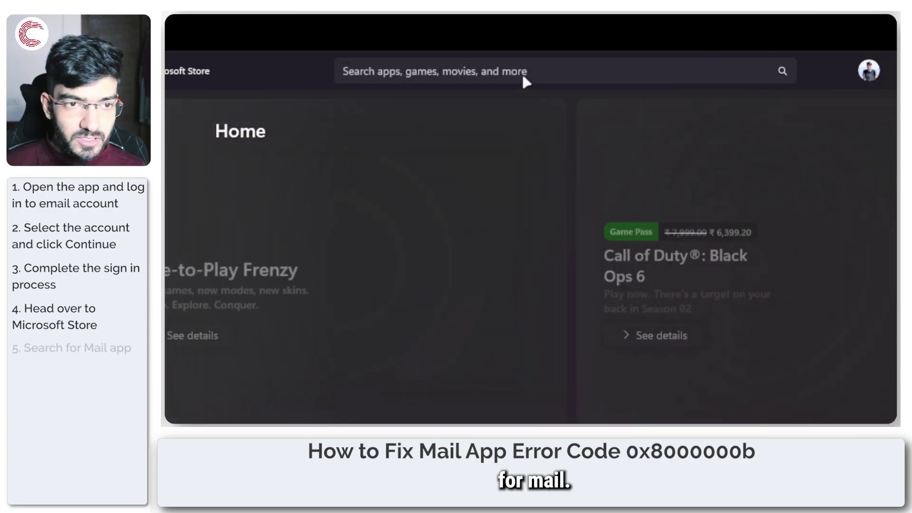
- Search the Store for 'mail' and open the Outlook for Windows product page
{"action": "left_click", "coordinate": [516, 74]}
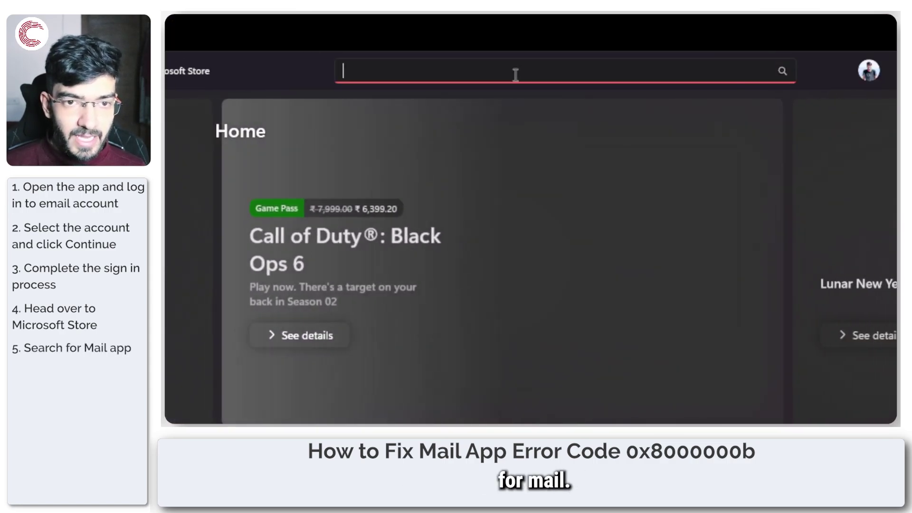
{"action": "type", "text": "mail"}
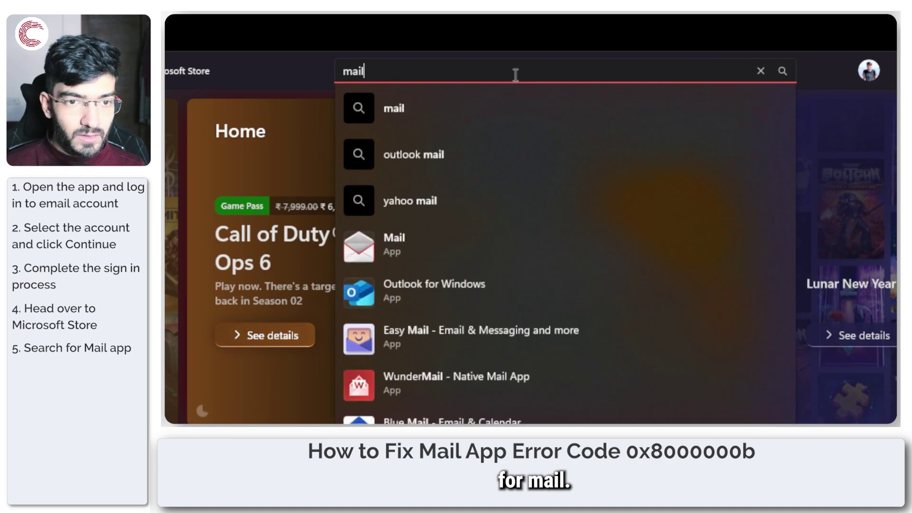
{"action": "key", "text": "Return"}
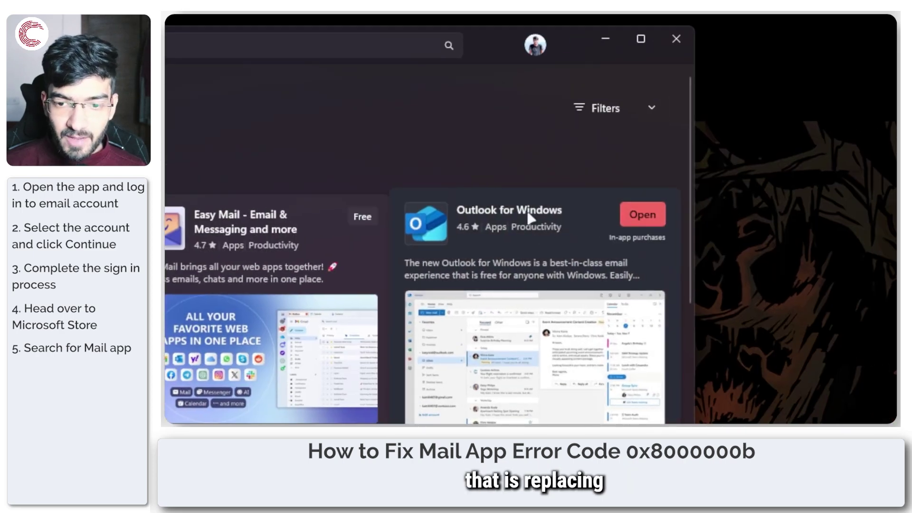
{"action": "left_click", "coordinate": [539, 245]}
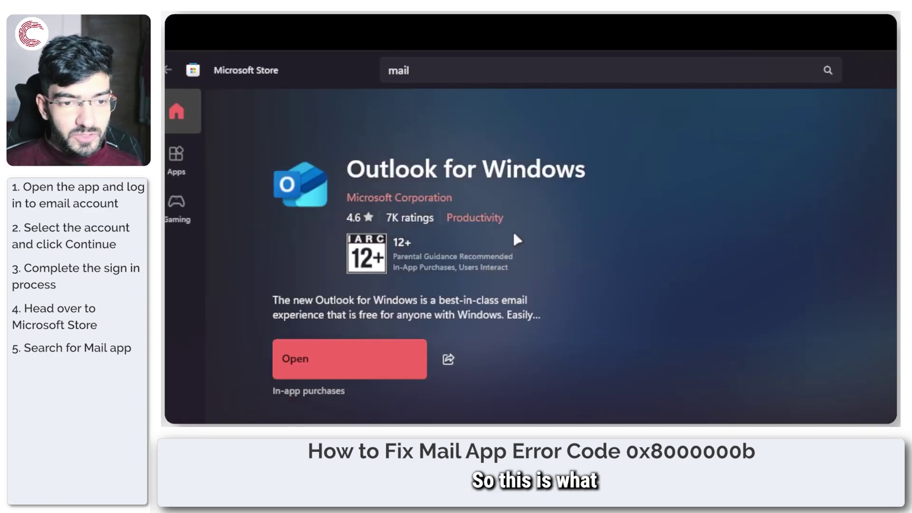
{"action": "scroll", "coordinate": [513, 233], "scroll_direction": "down", "scroll_amount": 4}
{"action": "scroll", "coordinate": [515, 237], "scroll_direction": "up", "scroll_amount": 4}
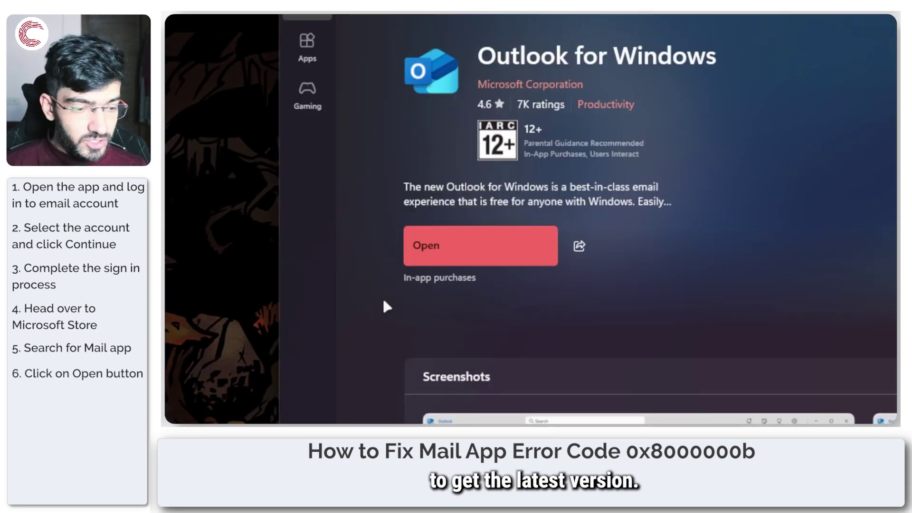
{"action": "scroll", "coordinate": [461, 296], "scroll_direction": "down", "scroll_amount": 5}
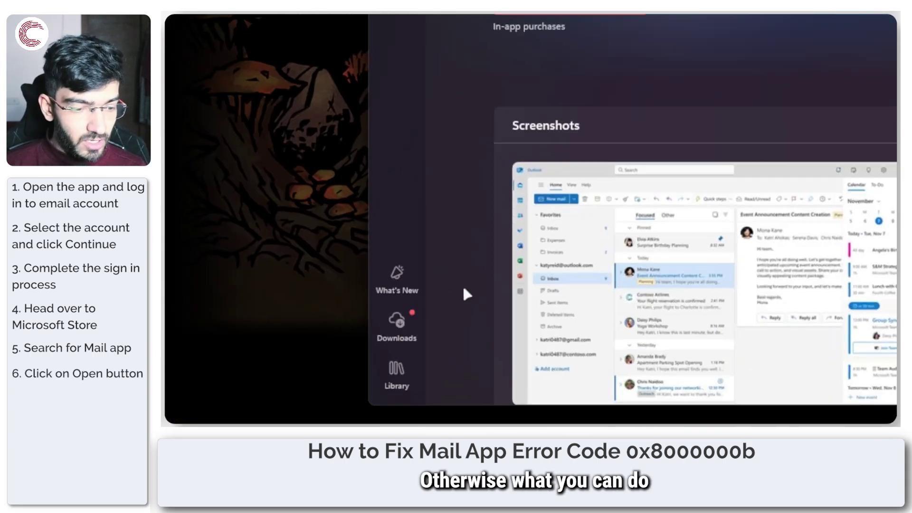
- Go to the Store Library's updates and downloads page
{"action": "left_click", "coordinate": [401, 329]}
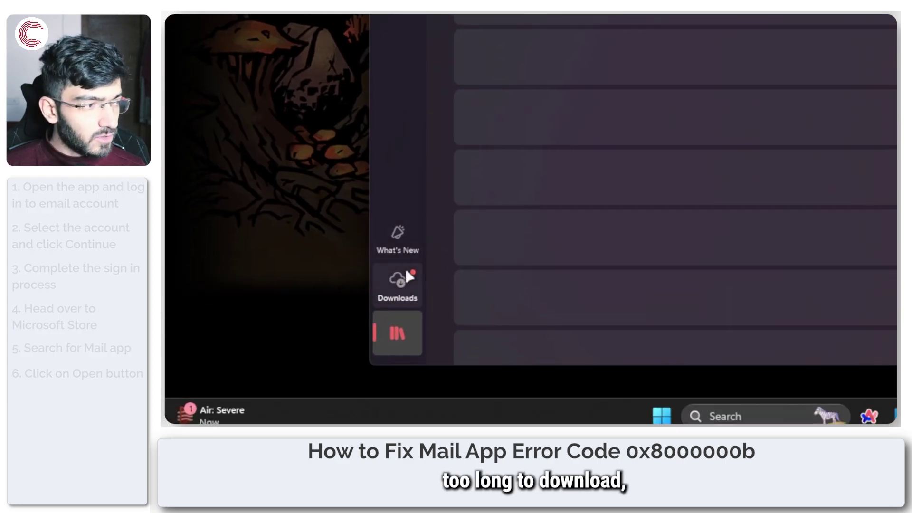
{"action": "left_click", "coordinate": [406, 280]}
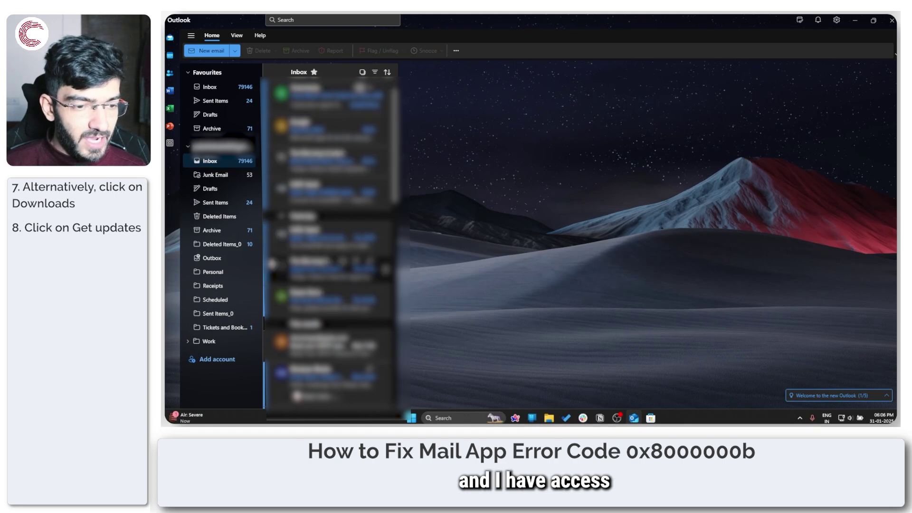
{"action": "left_click", "coordinate": [170, 143]}
{"action": "left_click", "coordinate": [173, 175]}
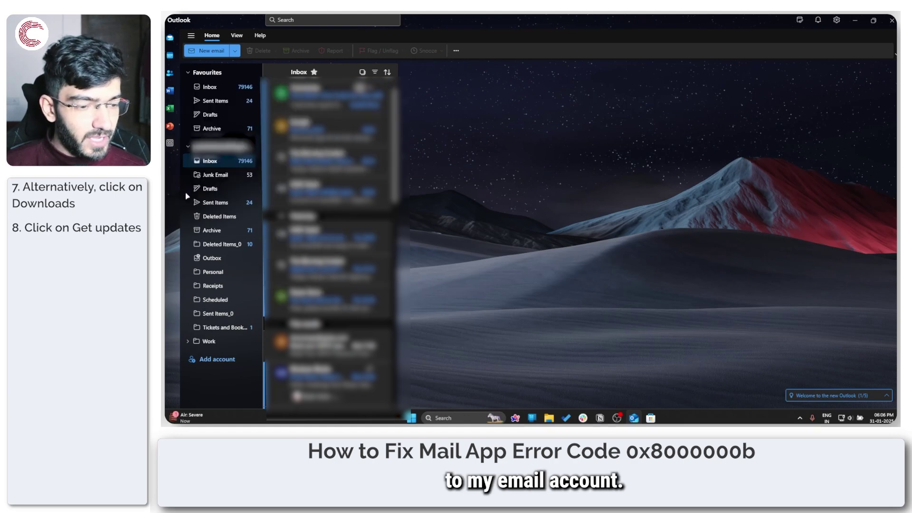
{"action": "left_click", "coordinate": [191, 35]}
{"action": "left_click", "coordinate": [191, 35]}
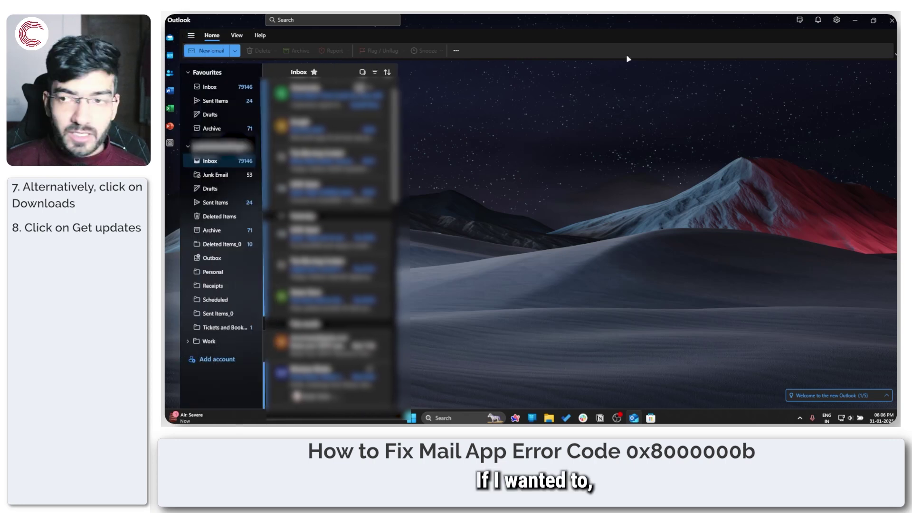
{"action": "left_click", "coordinate": [835, 22]}
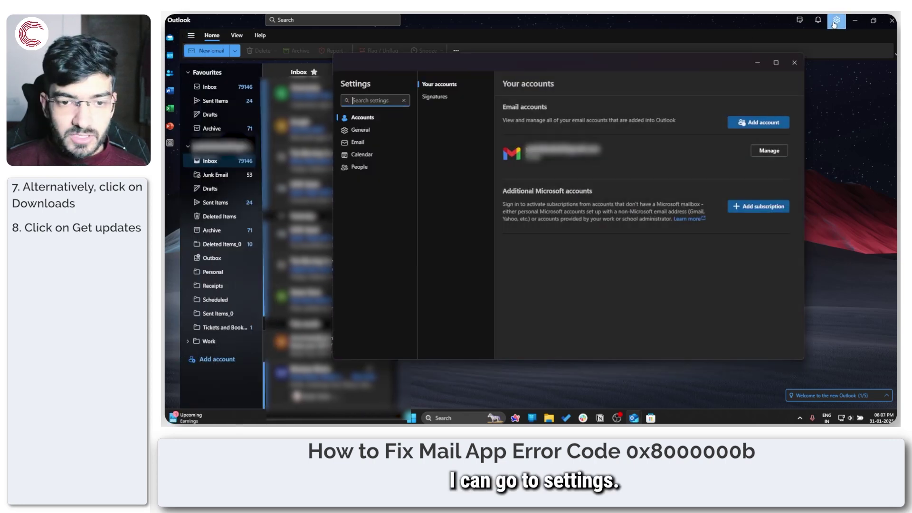
{"action": "left_click", "coordinate": [771, 126]}
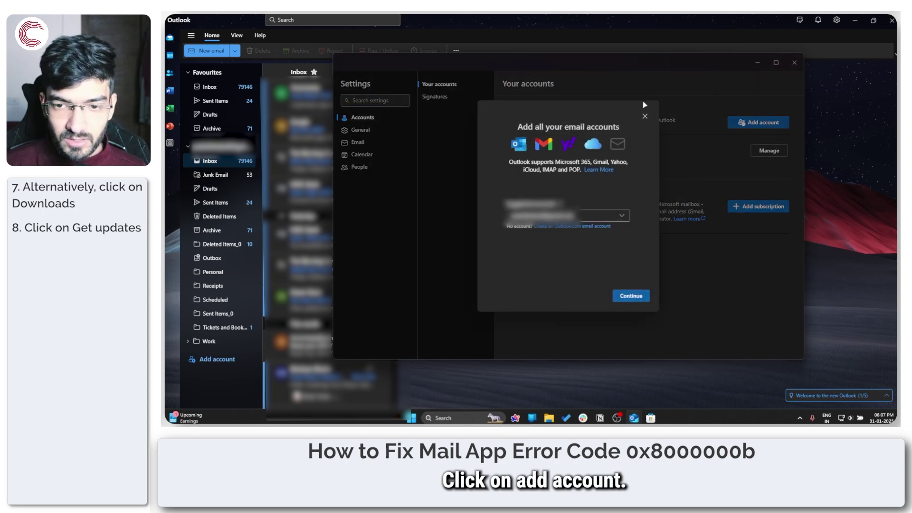
{"action": "left_click", "coordinate": [644, 116]}
{"action": "left_click", "coordinate": [794, 62]}
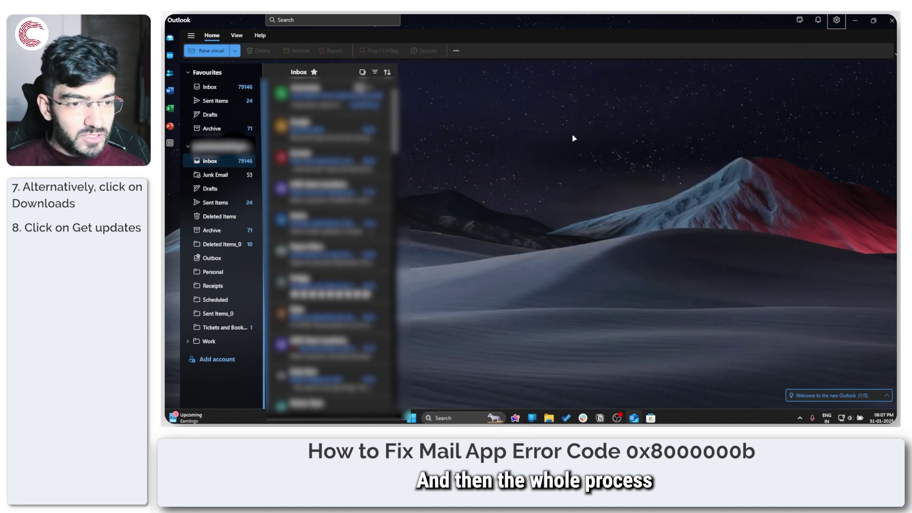